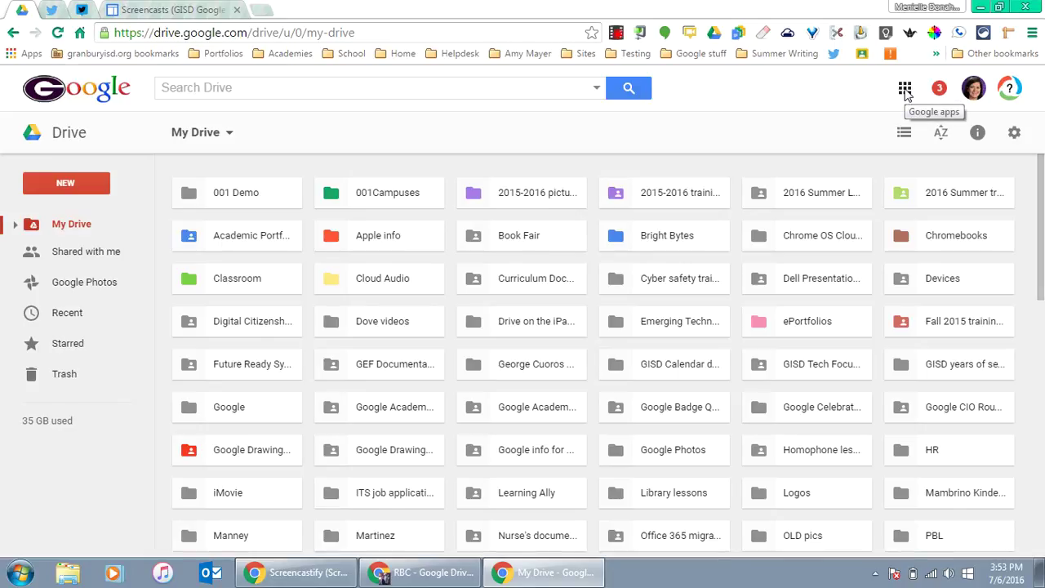
Open Google Sites from the Google apps grid in Drive to list the granburyisd.org sites.
left_click(905, 90)
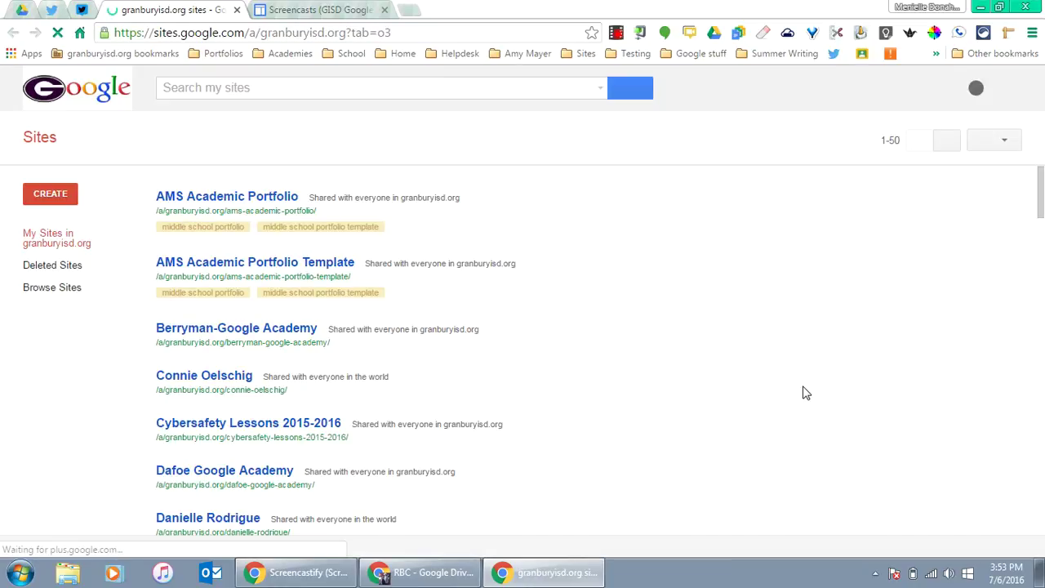
Choose the I'm Going Google Academy Template from the template gallery for a new site.
left_click(51, 195)
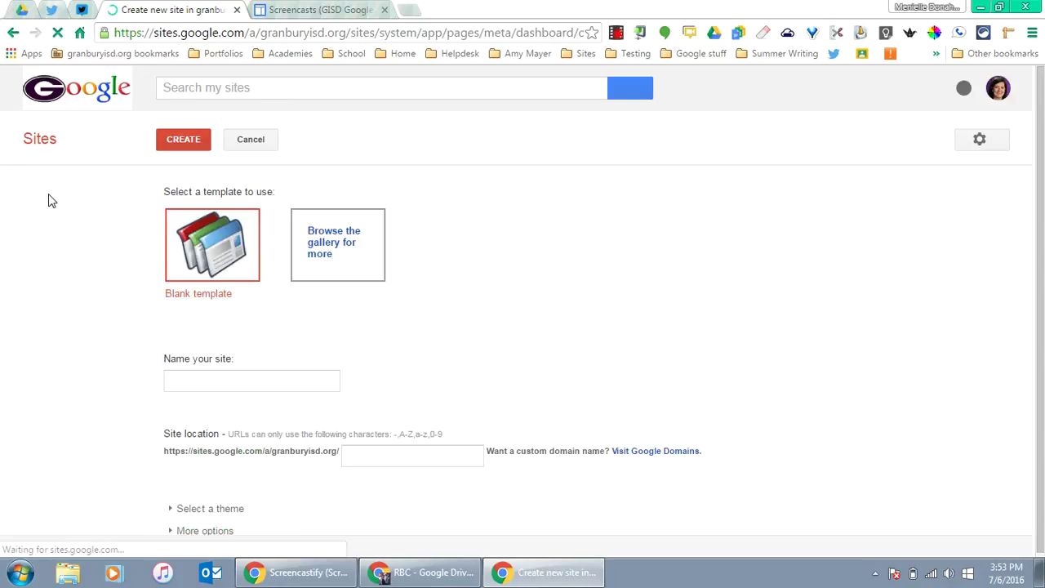
left_click(327, 249)
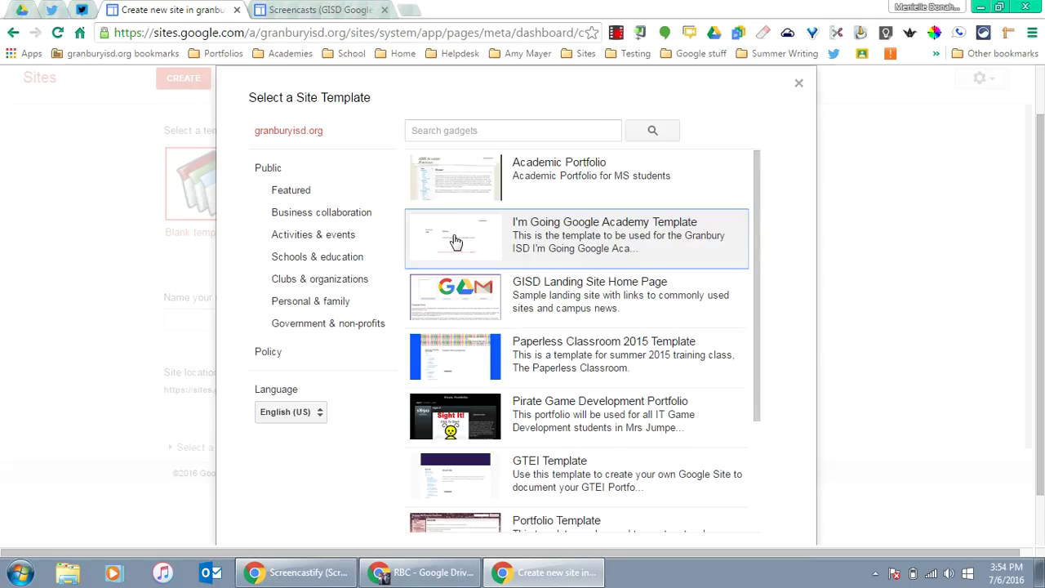
left_click(455, 242)
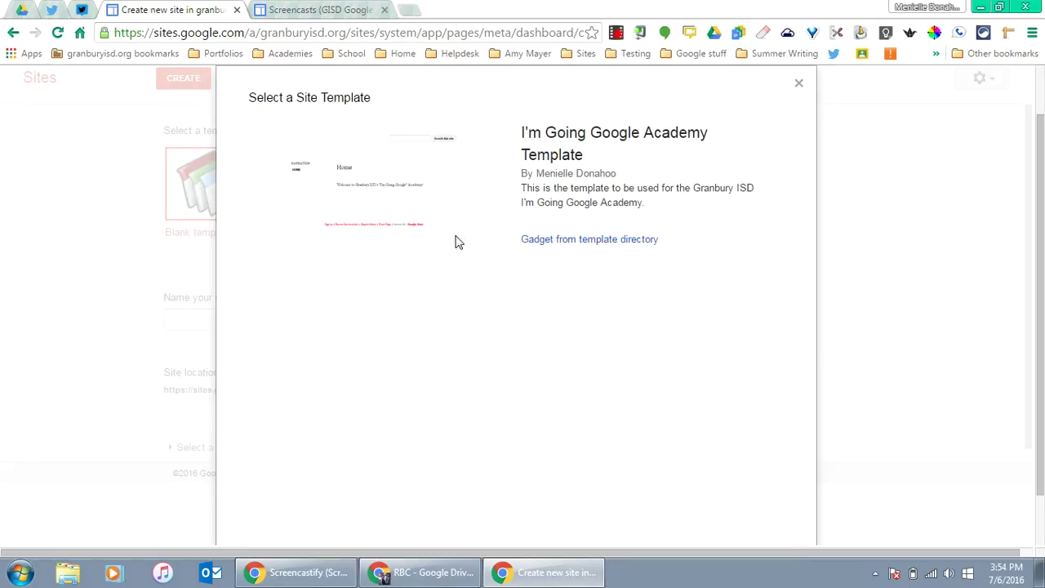
left_click_drag(1041, 219, 1041, 269)
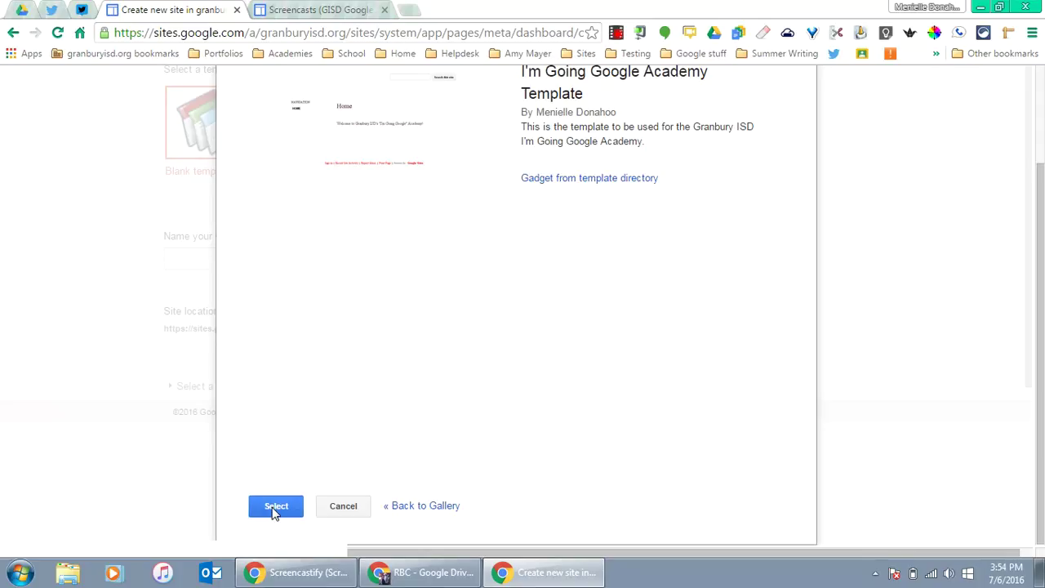
left_click(276, 506)
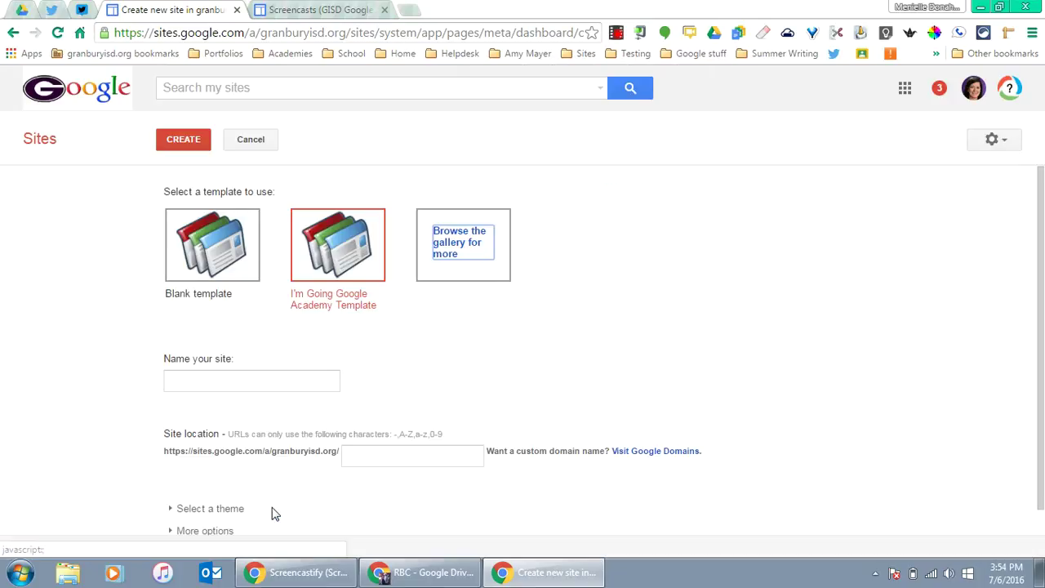
Name the new site 'Google Academy-Student Name' and create it.
left_click(220, 379)
type("Googl")
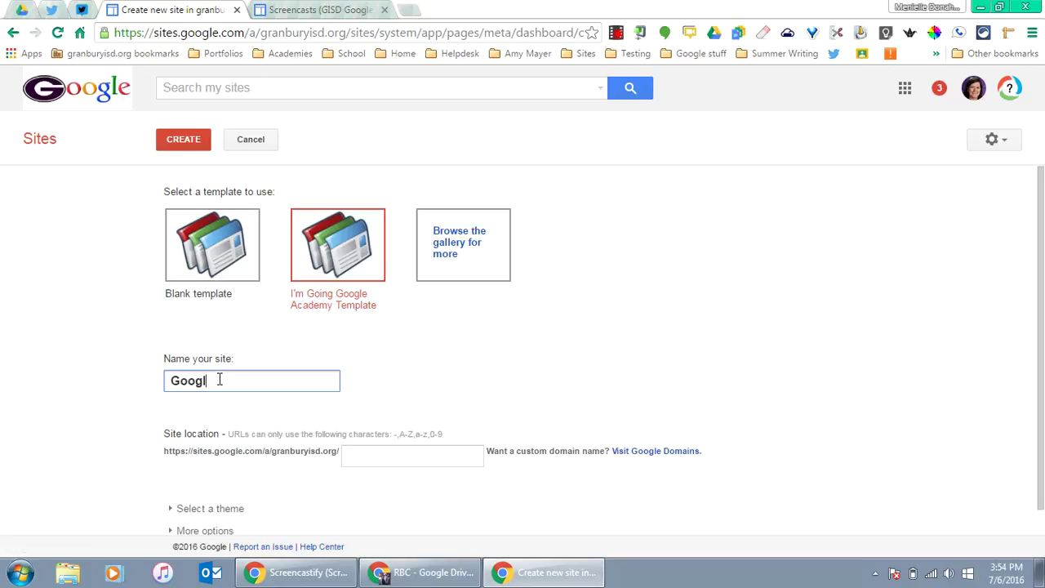
type("e Academy-")
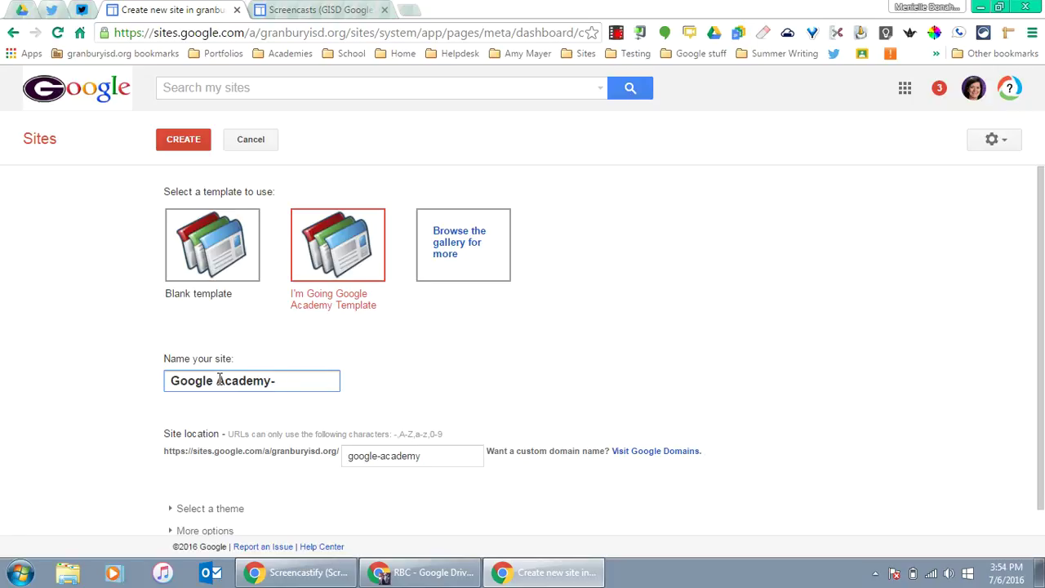
type("Student NAme")
key("BackSpace")
key("BackSpace")
key("BackSpace")
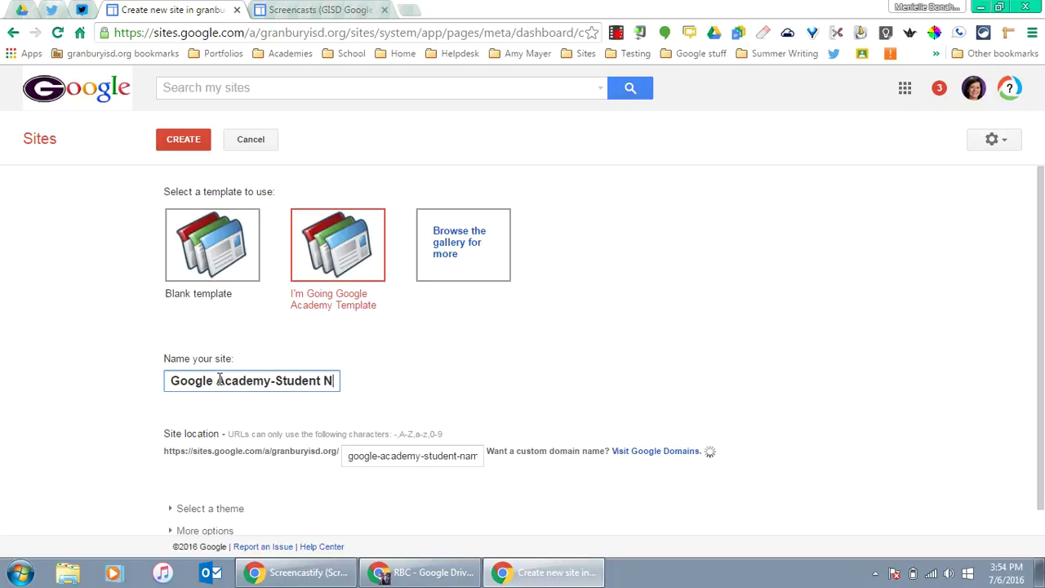
type("ame")
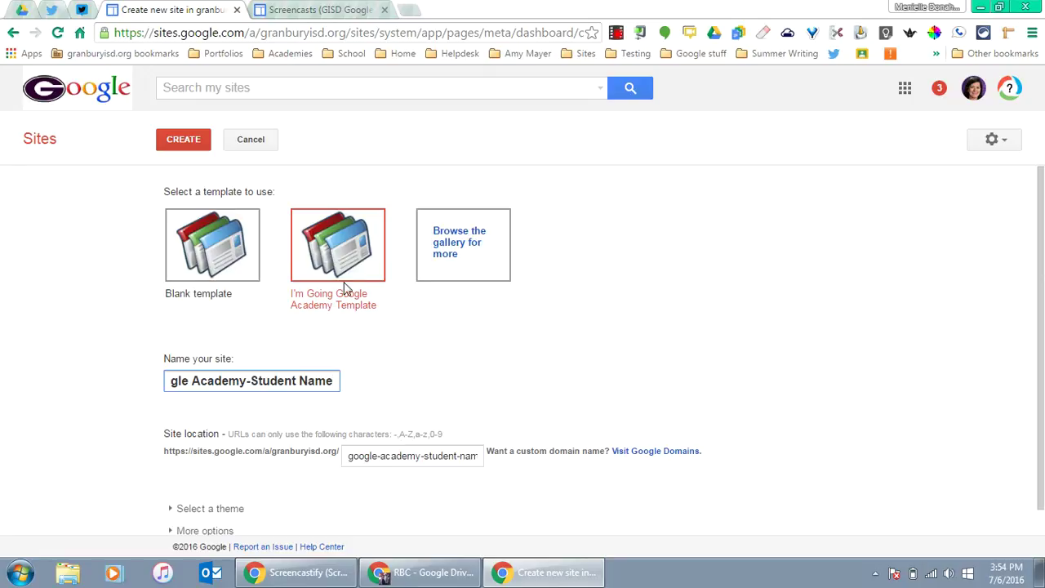
left_click(174, 145)
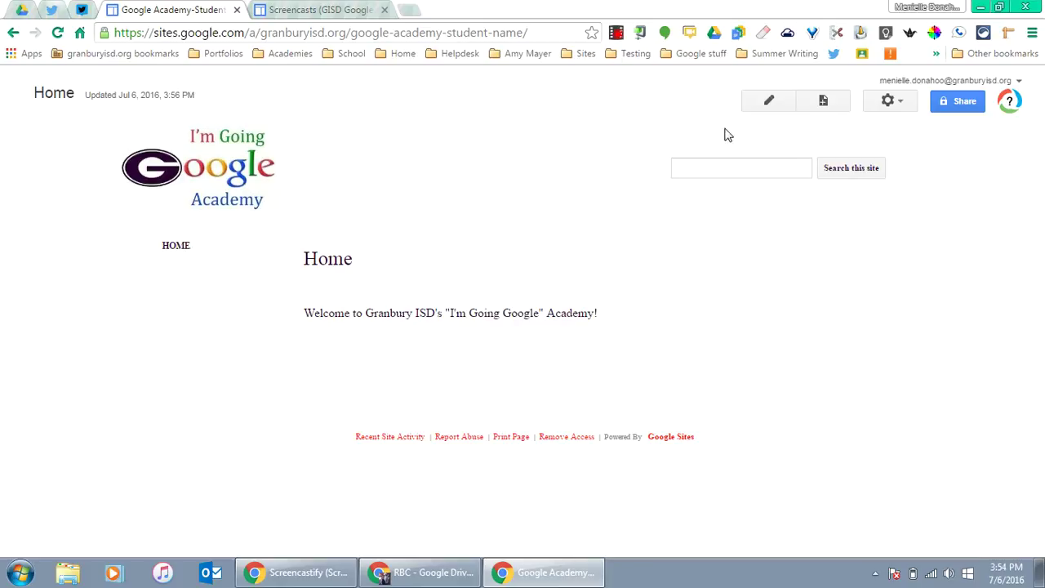
left_click(824, 103)
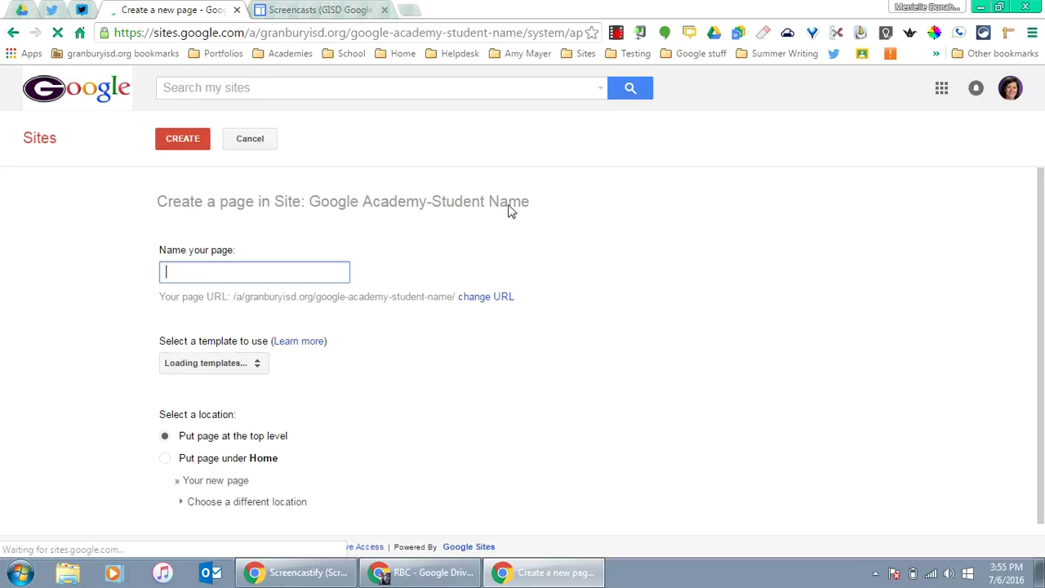
Create a top-level File Cabinet page named 'Sample Page'.
type("S")
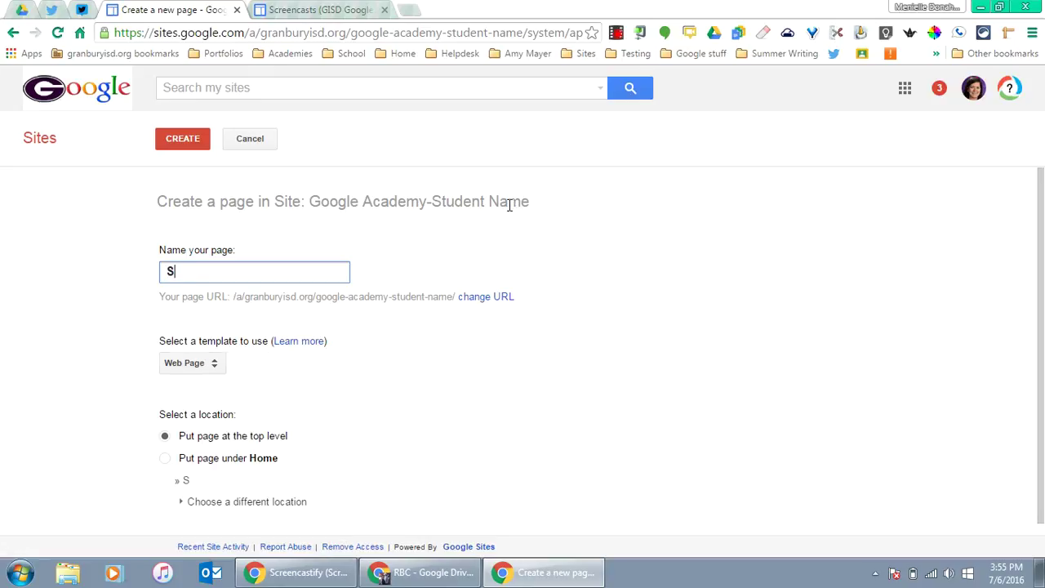
type("ample page")
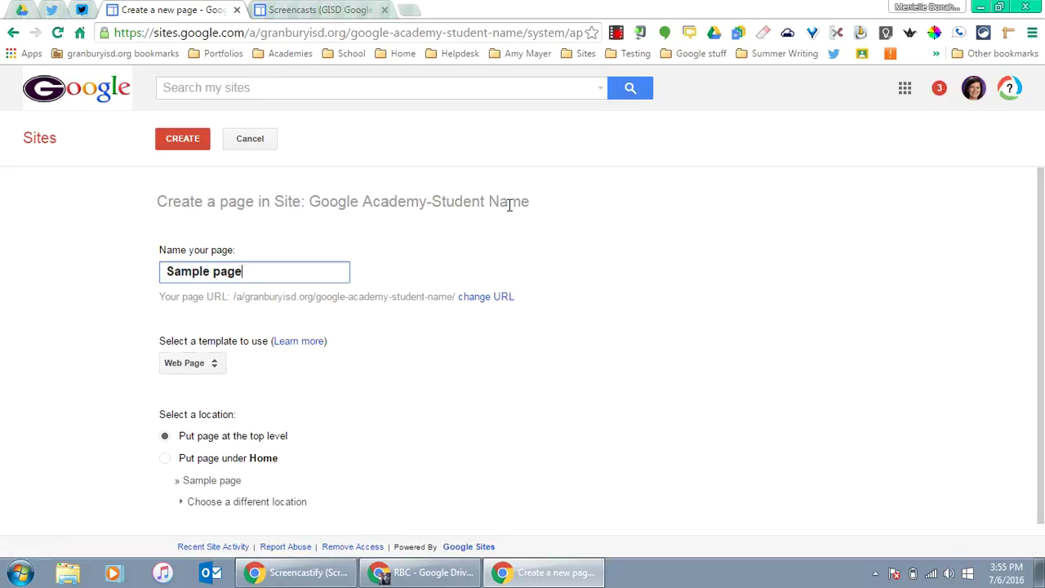
key("BackSpace")
key("BackSpace")
key("BackSpace")
key("BackSpace")
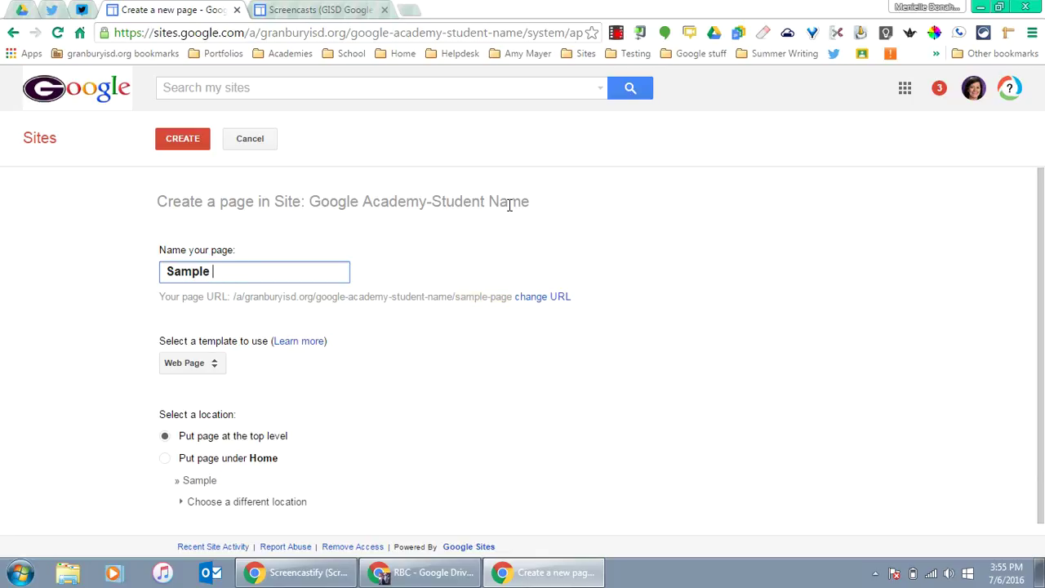
type("Page")
left_click(214, 365)
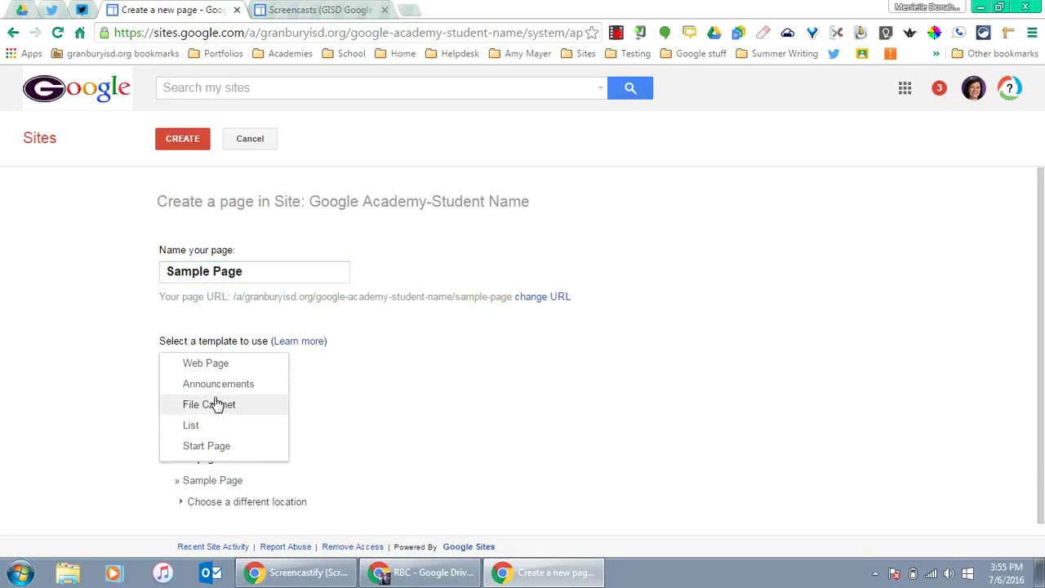
left_click(217, 405)
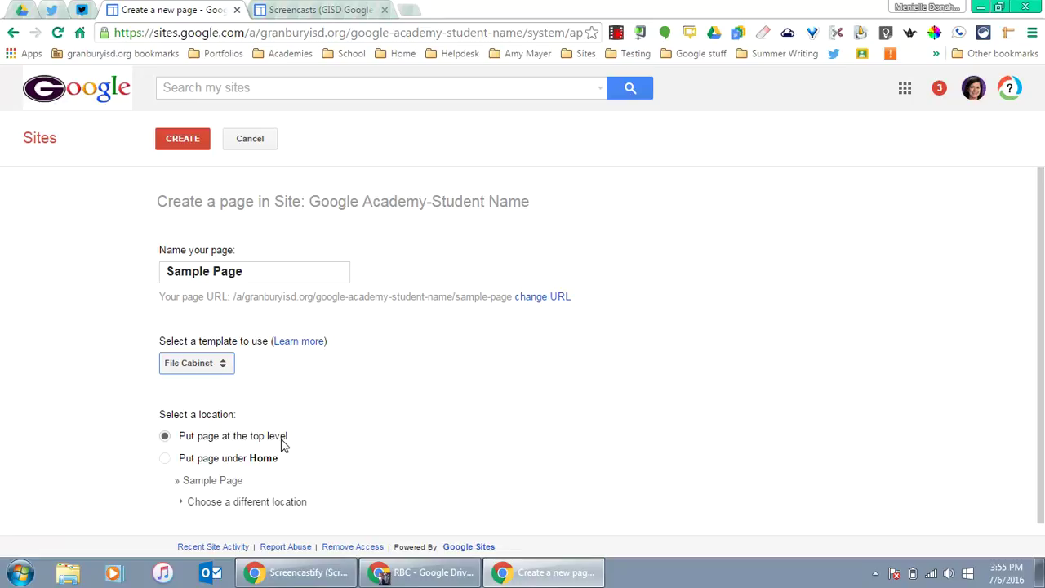
left_click(186, 139)
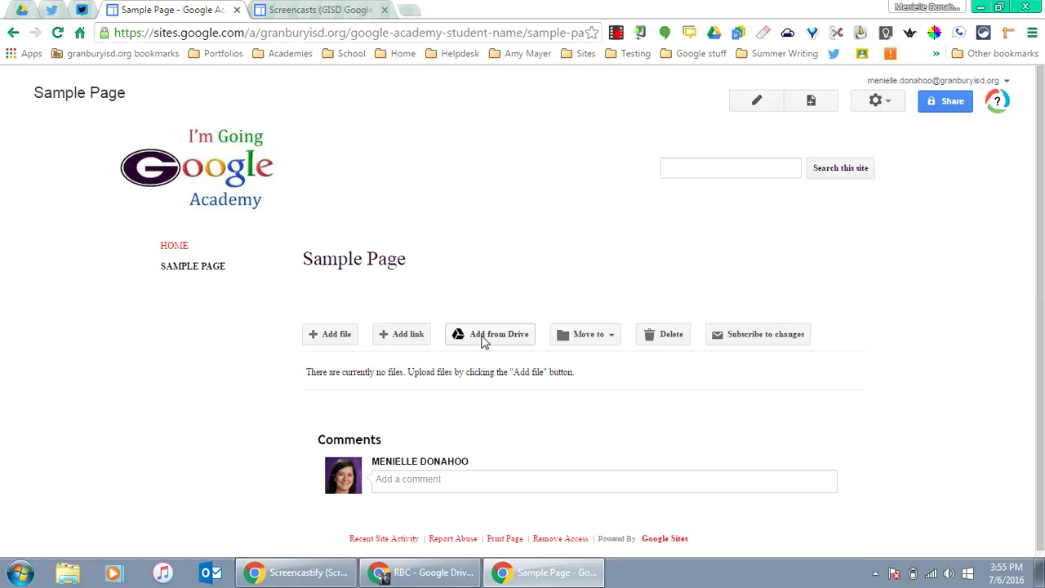
Search Drive for 'ben franklin' and attach the Ben Franklin Google Doc to the page's file list.
left_click(486, 341)
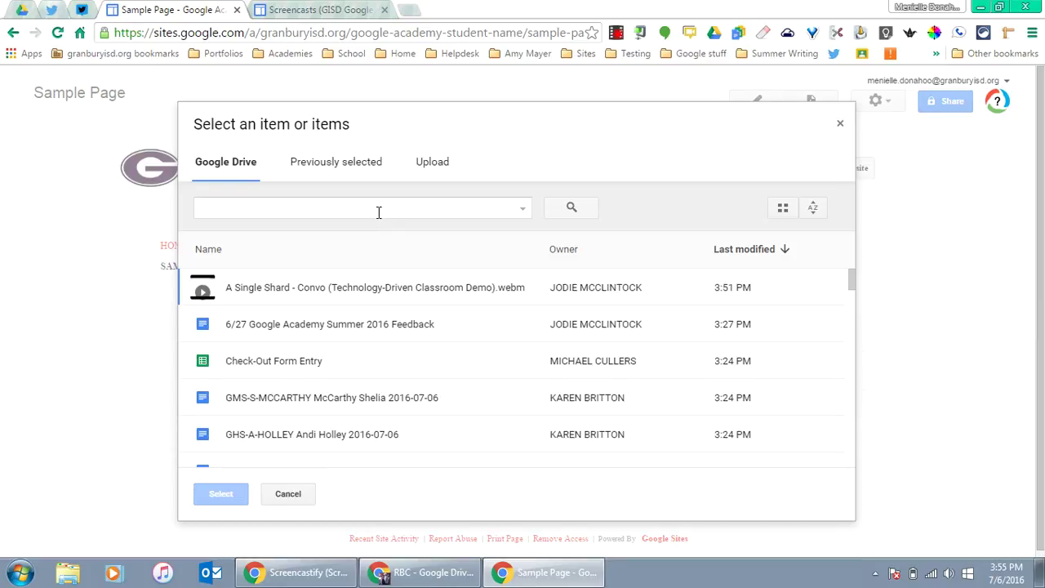
left_click(371, 210)
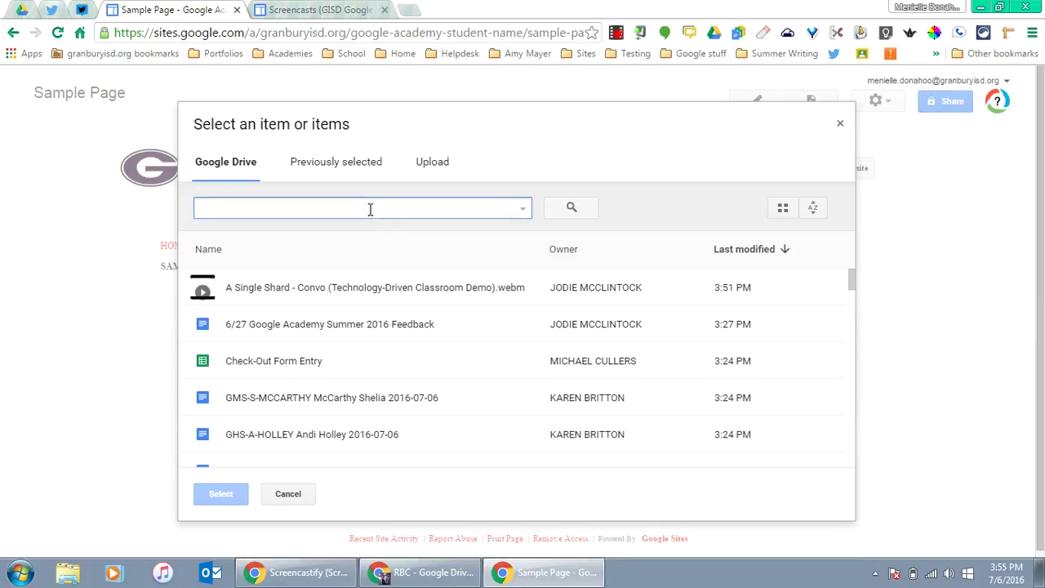
type("ben franklin")
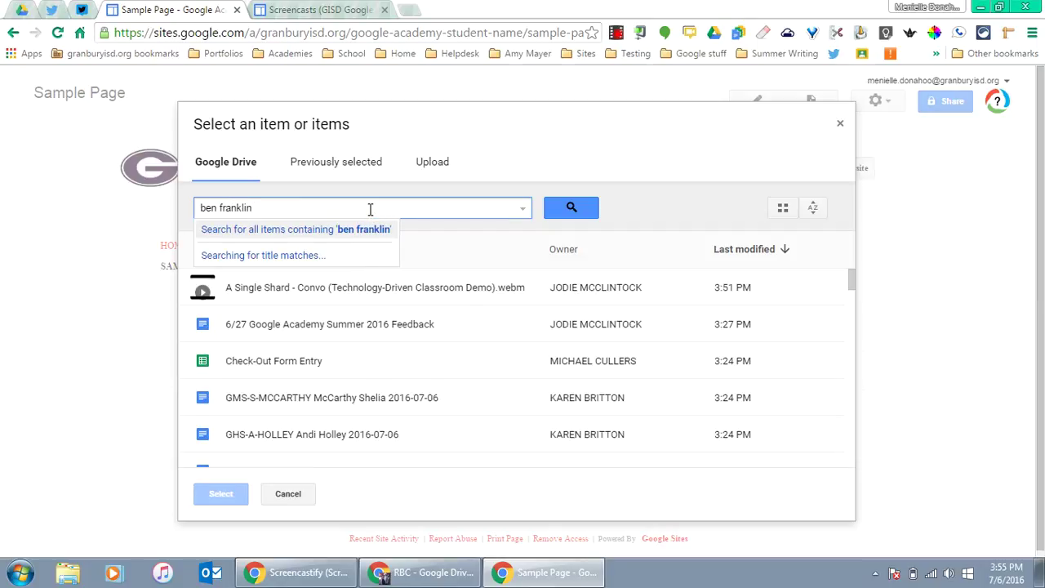
key("Return")
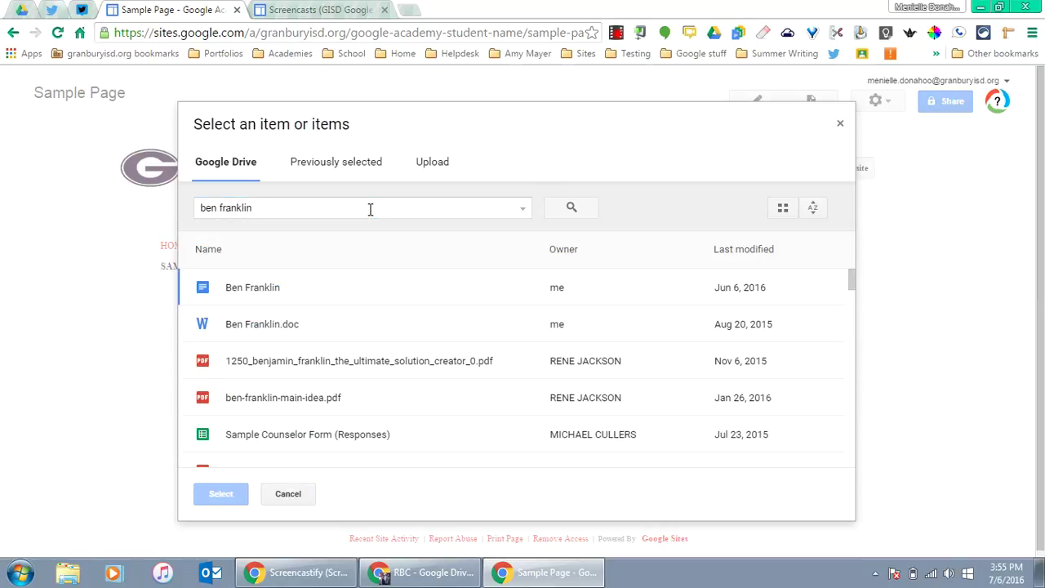
left_click(255, 293)
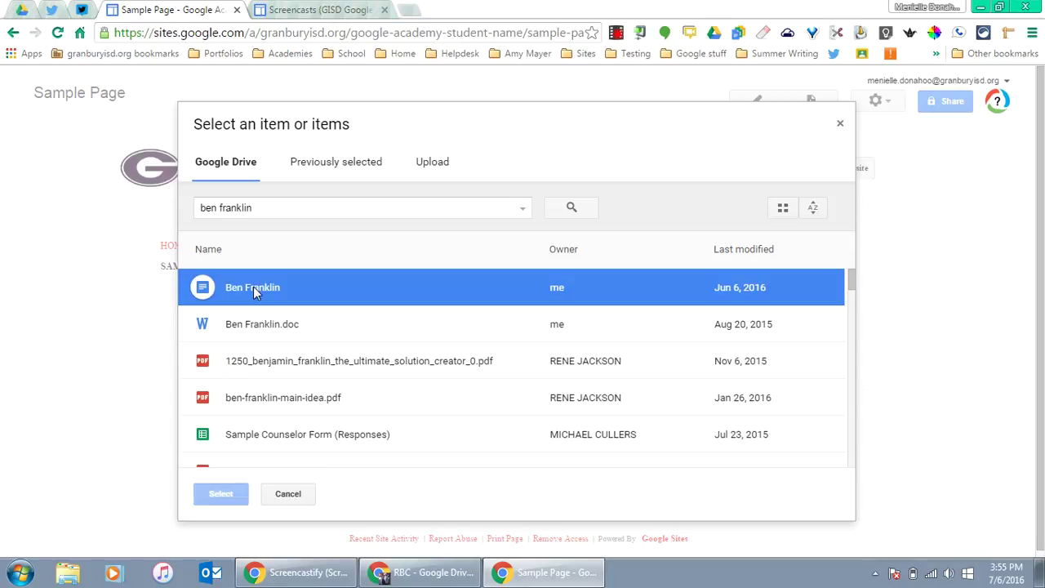
left_click(225, 493)
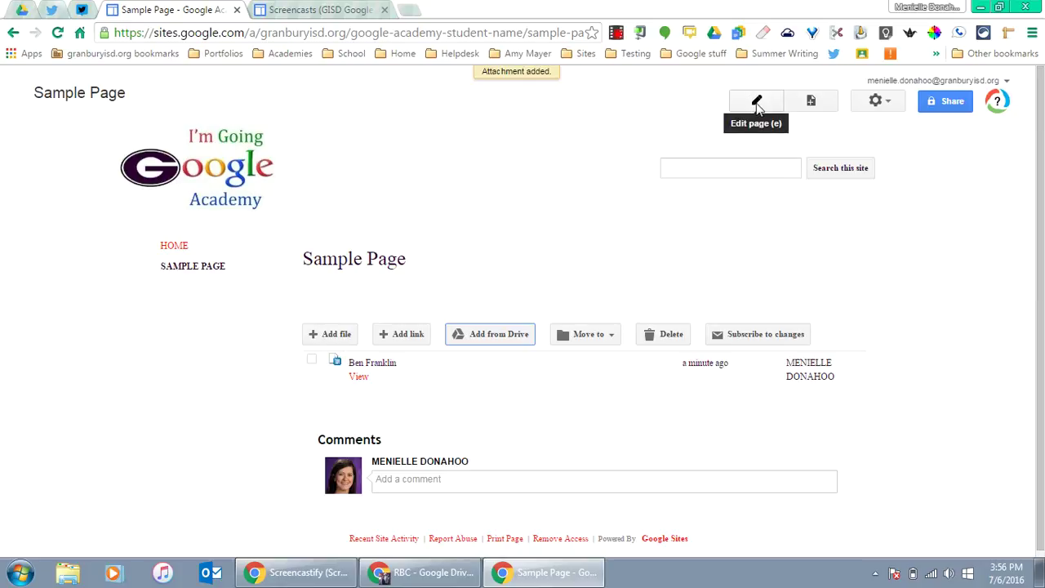
In edit mode, insert a Drive document, searching 'ben franklin' and selecting the Ben Franklin doc.
left_click(756, 107)
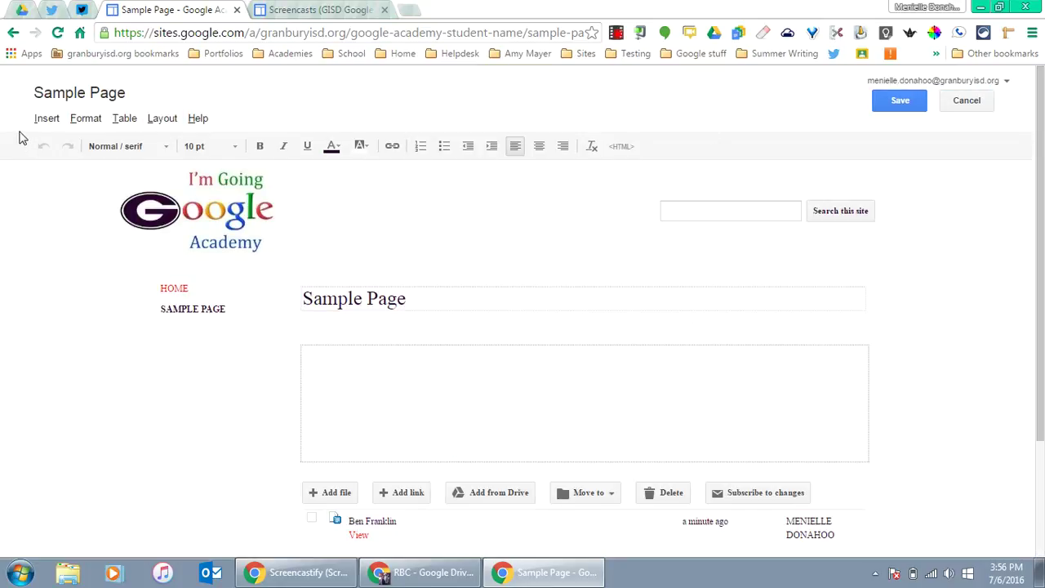
left_click(47, 119)
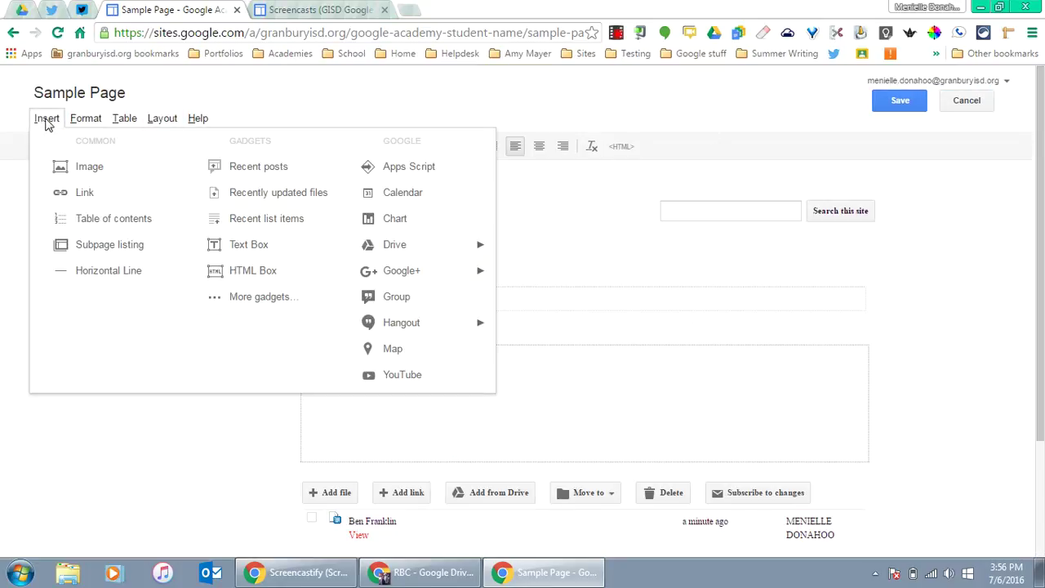
mouse_move(392, 241)
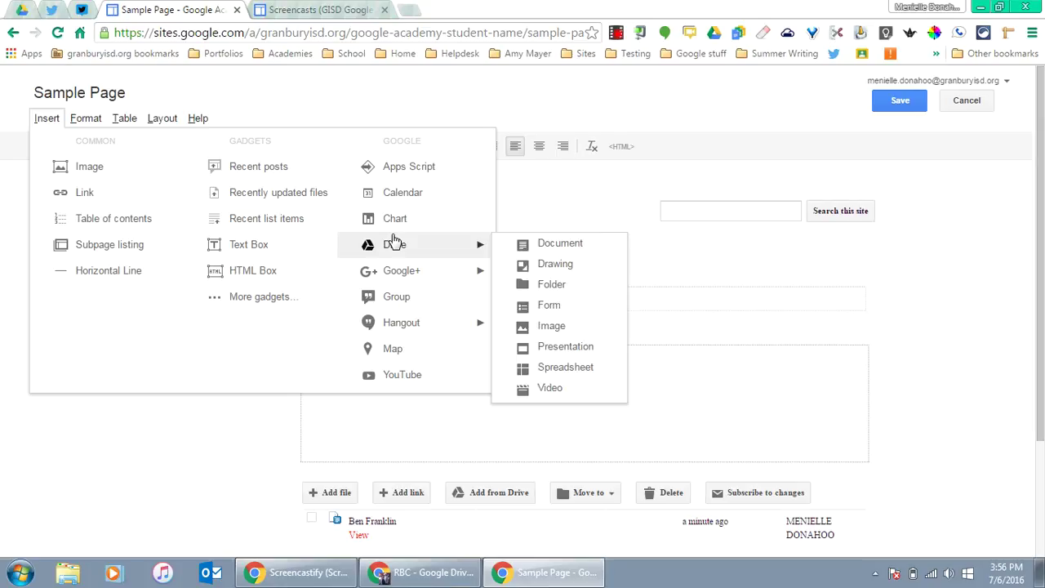
left_click(537, 245)
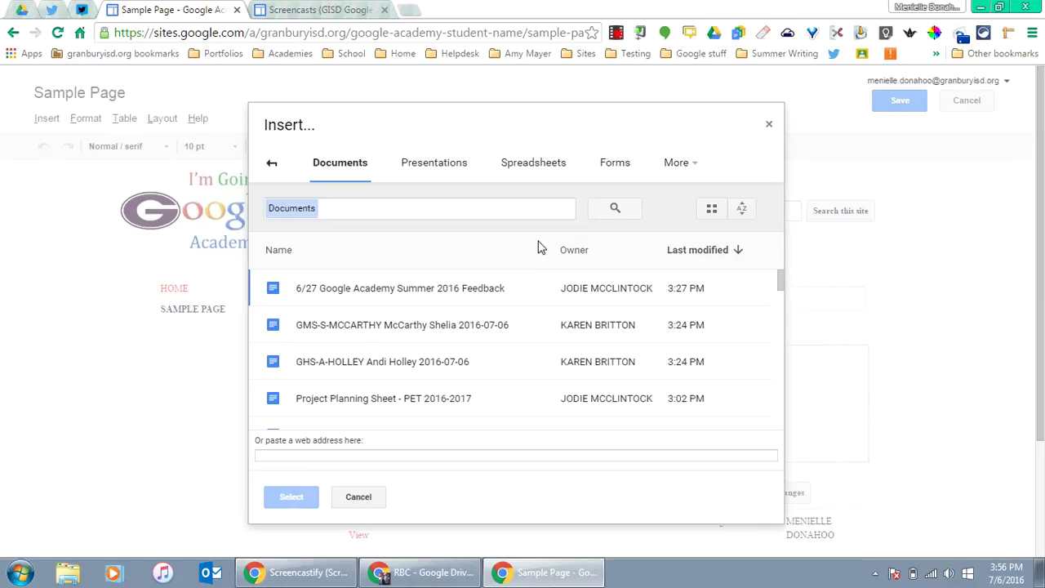
left_click(429, 213)
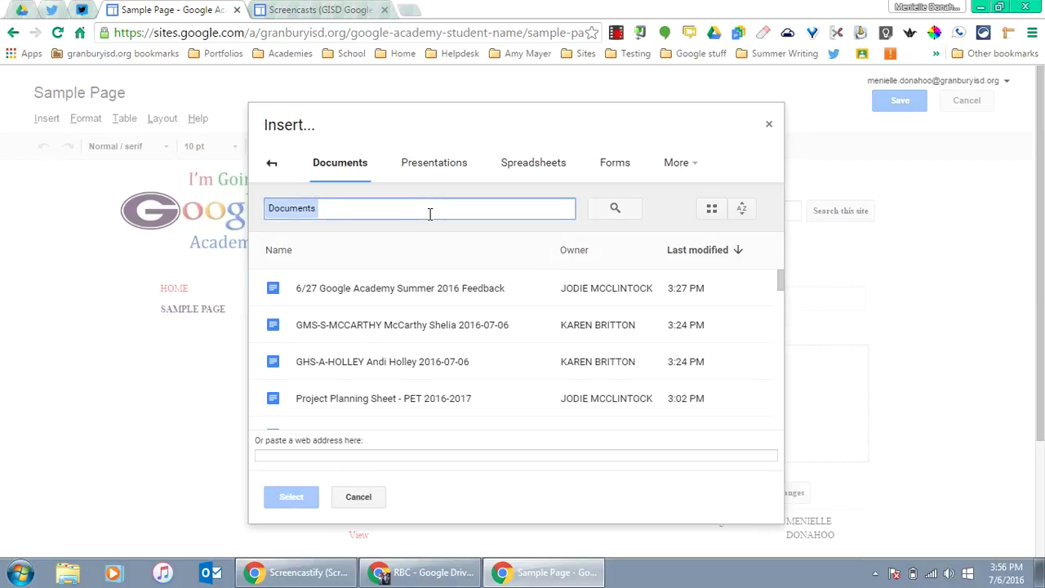
type("ben ")
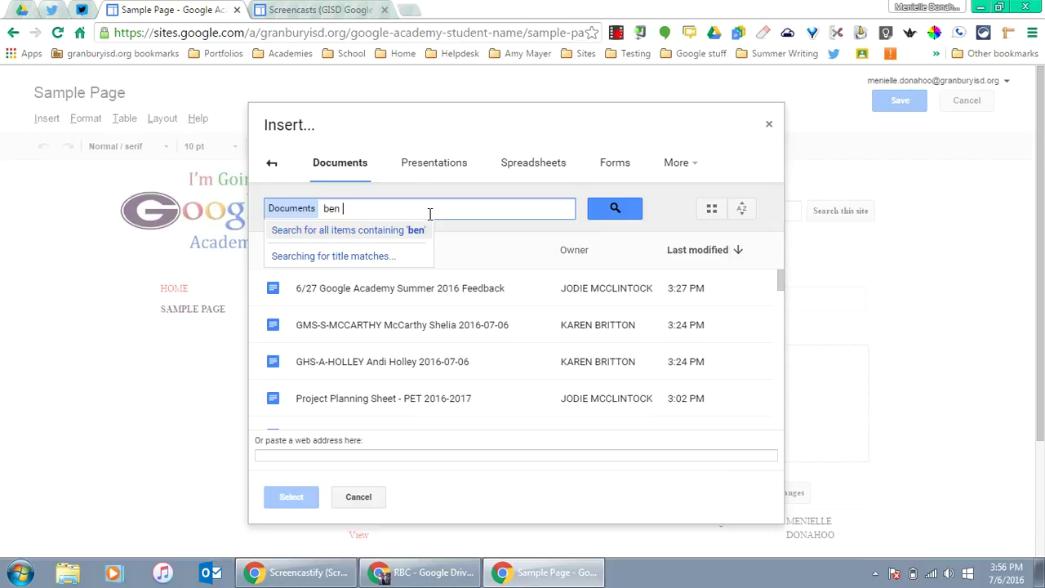
type("franklin")
key("Return")
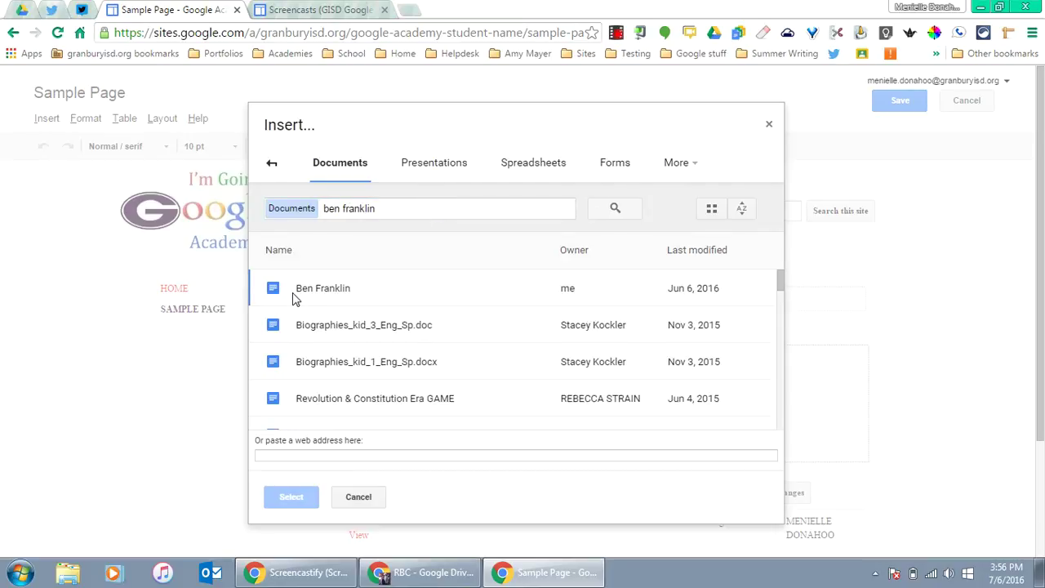
left_click(325, 291)
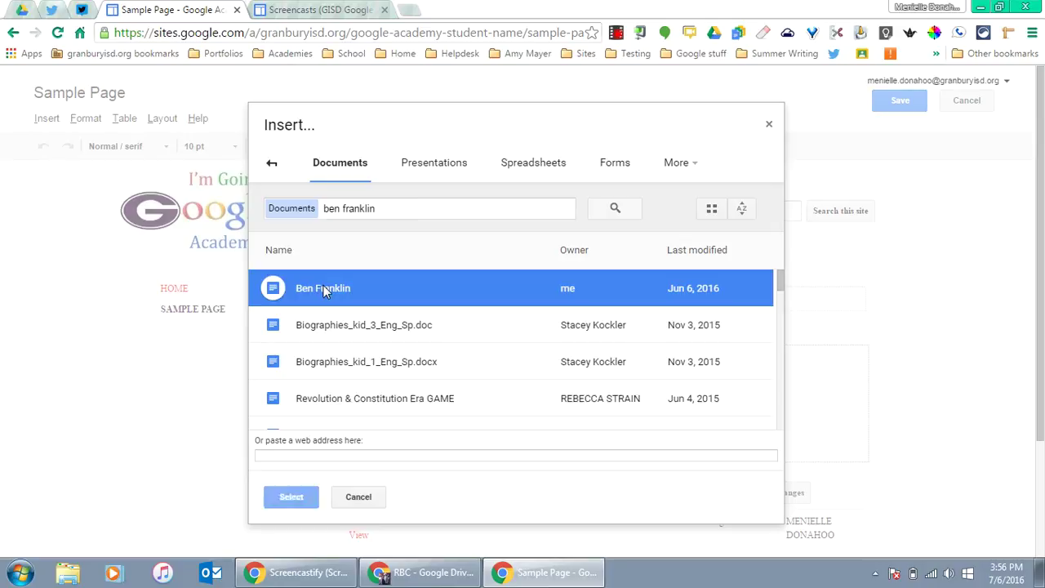
left_click(292, 497)
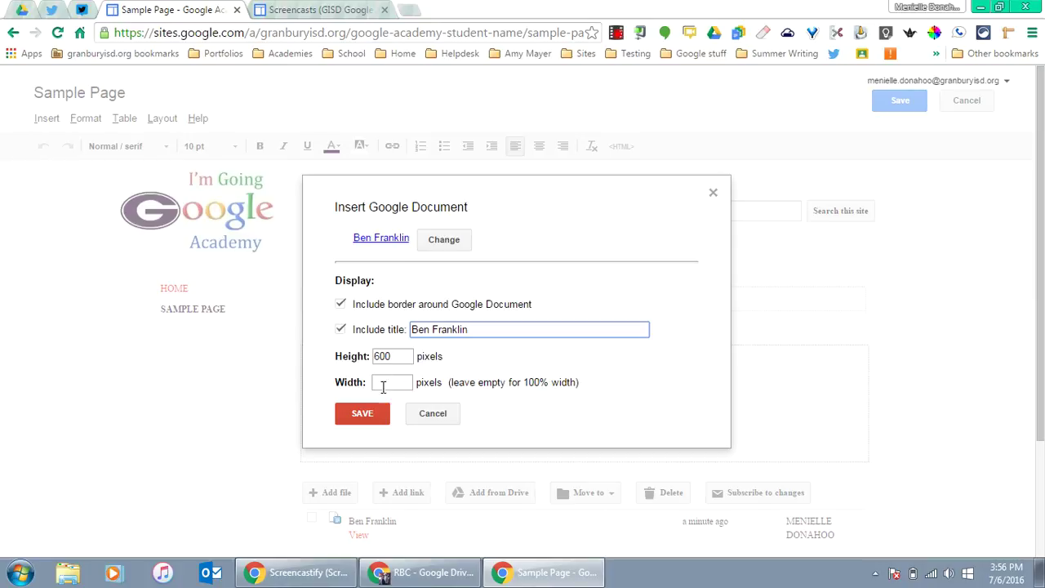
Clear the 600-pixel height, embed the document with border and title, and save the page.
left_click_drag(395, 357, 354, 352)
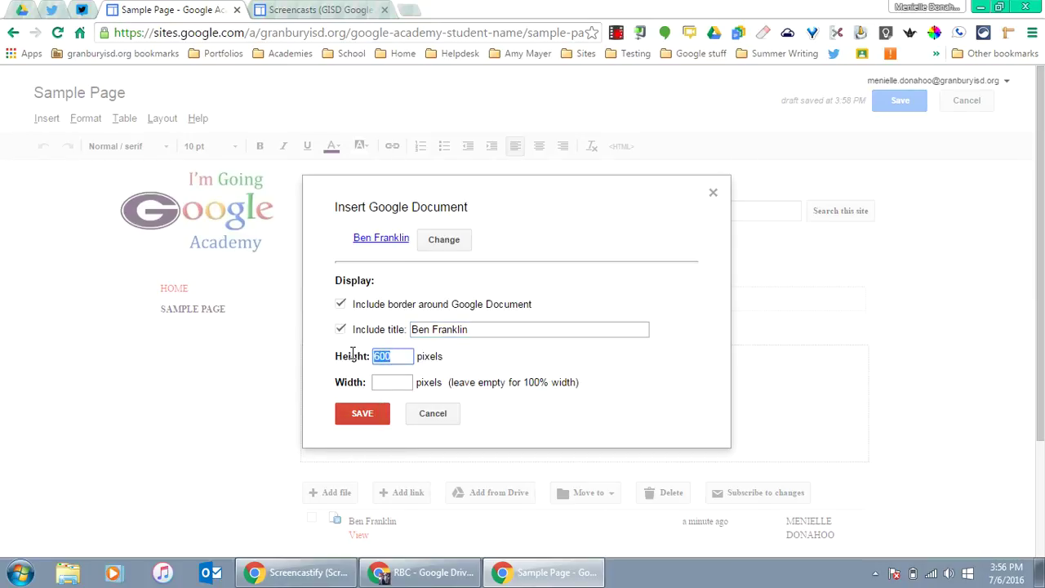
key("BackSpace")
left_click(362, 413)
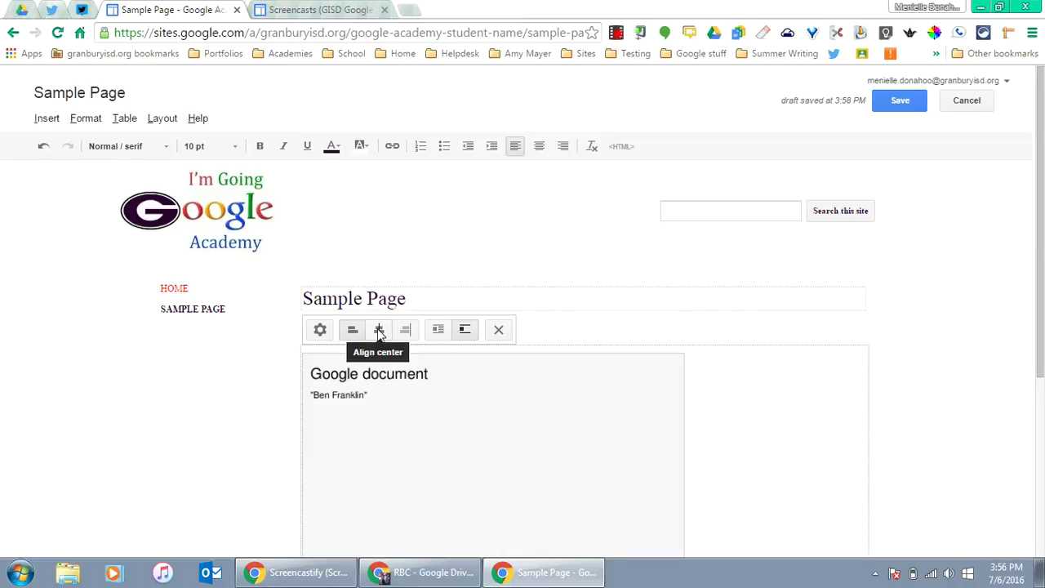
left_click(889, 102)
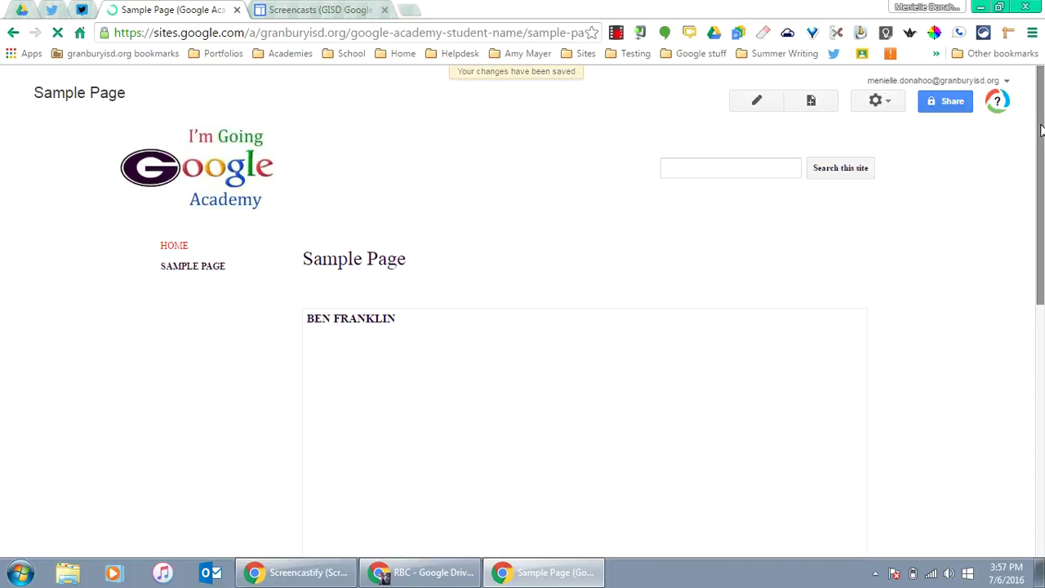
Scroll through Sample Page to check the embedded Ben Franklin document and the attached file.
left_click_drag(1040, 161, 1031, 376)
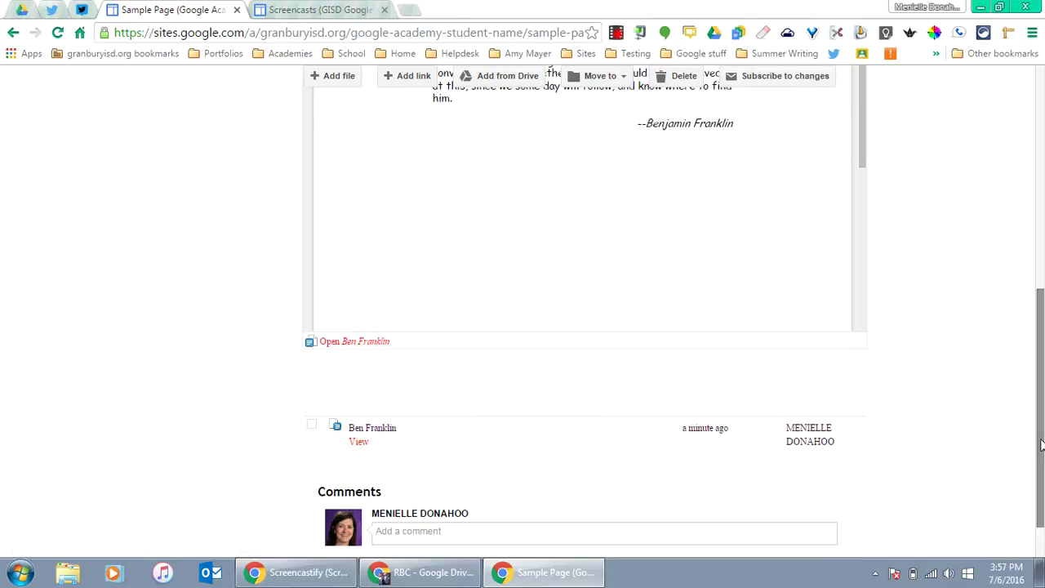
left_click_drag(1041, 443, 1040, 204)
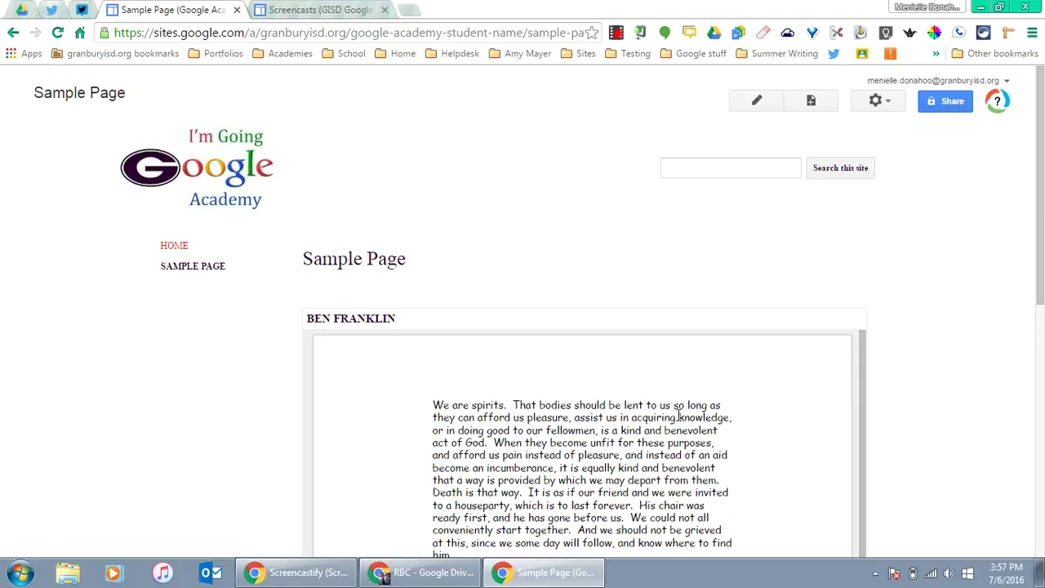
left_click_drag(1041, 242, 1041, 475)
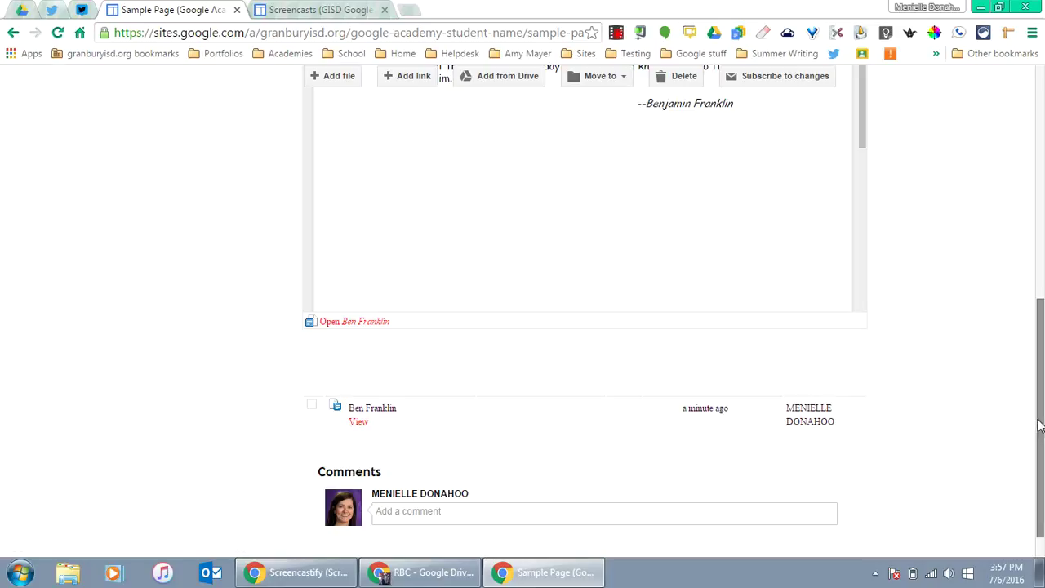
left_click_drag(1041, 422, 1026, 175)
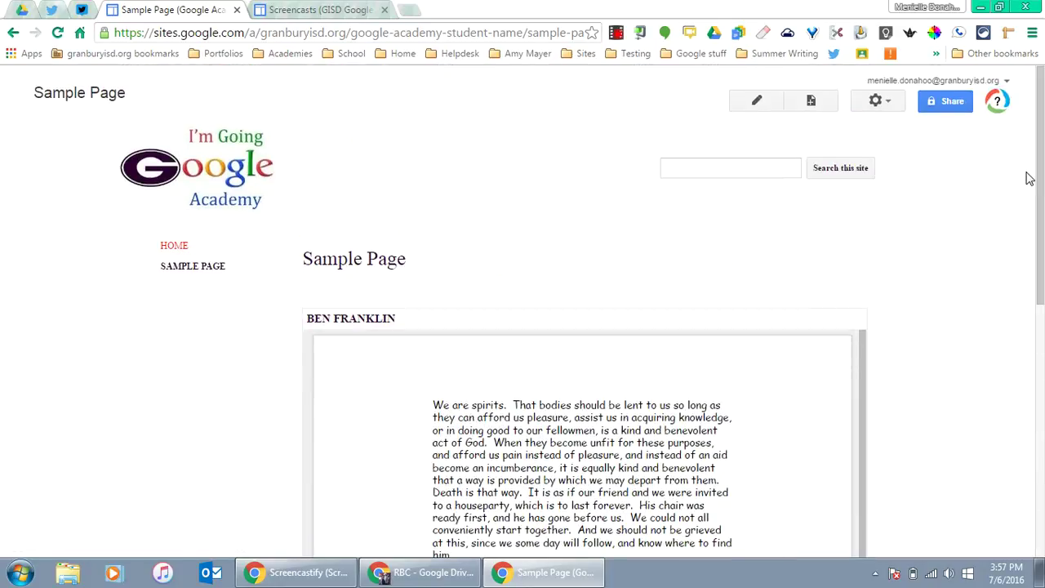